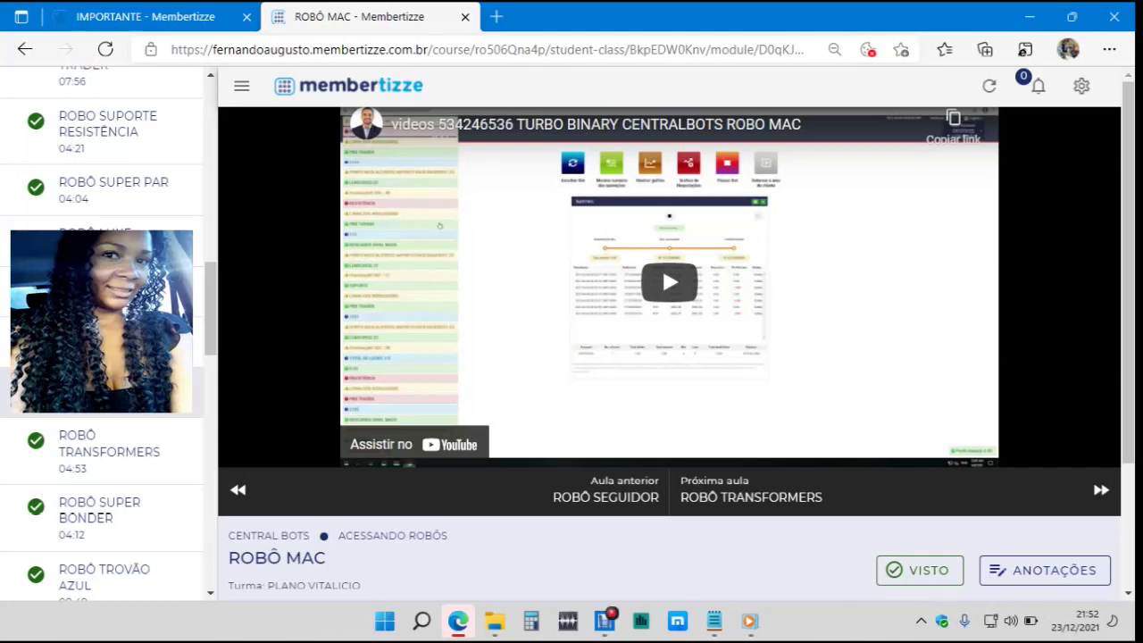
Step: Open the bookmarked Central Bots site in a new tab and get past its notices to the bot page
key(ctrl+t)
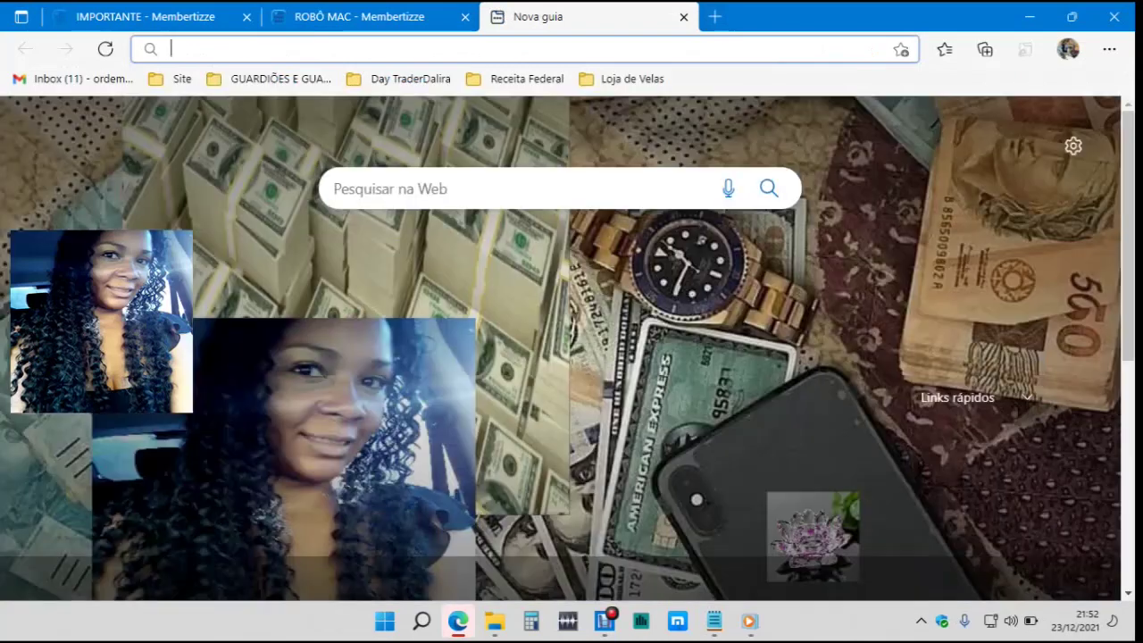
click(410, 78)
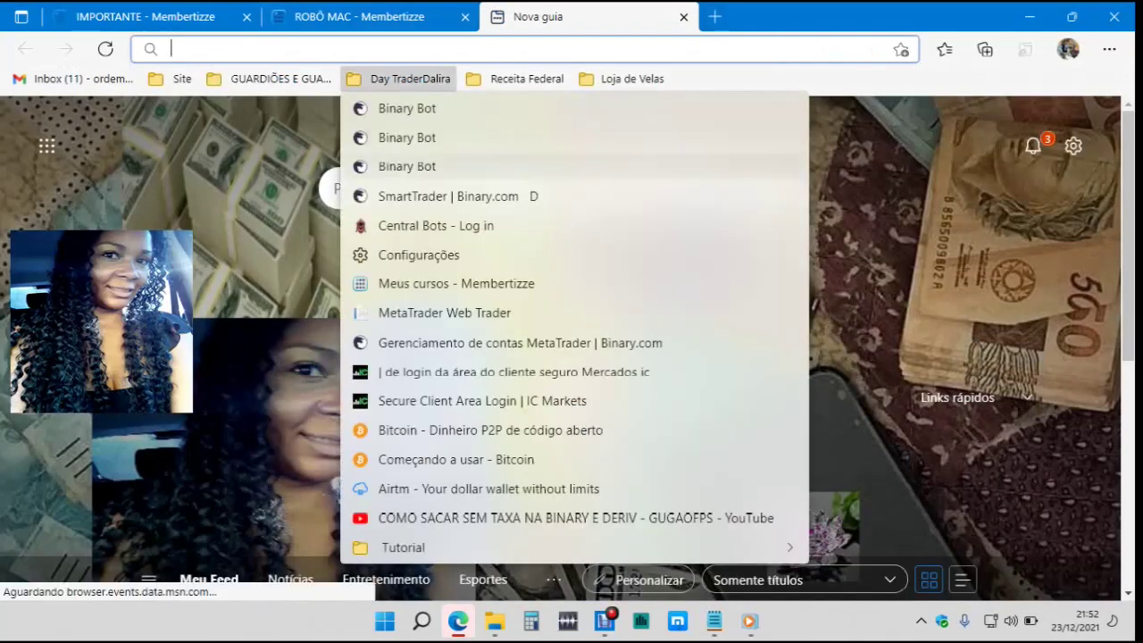
click(436, 225)
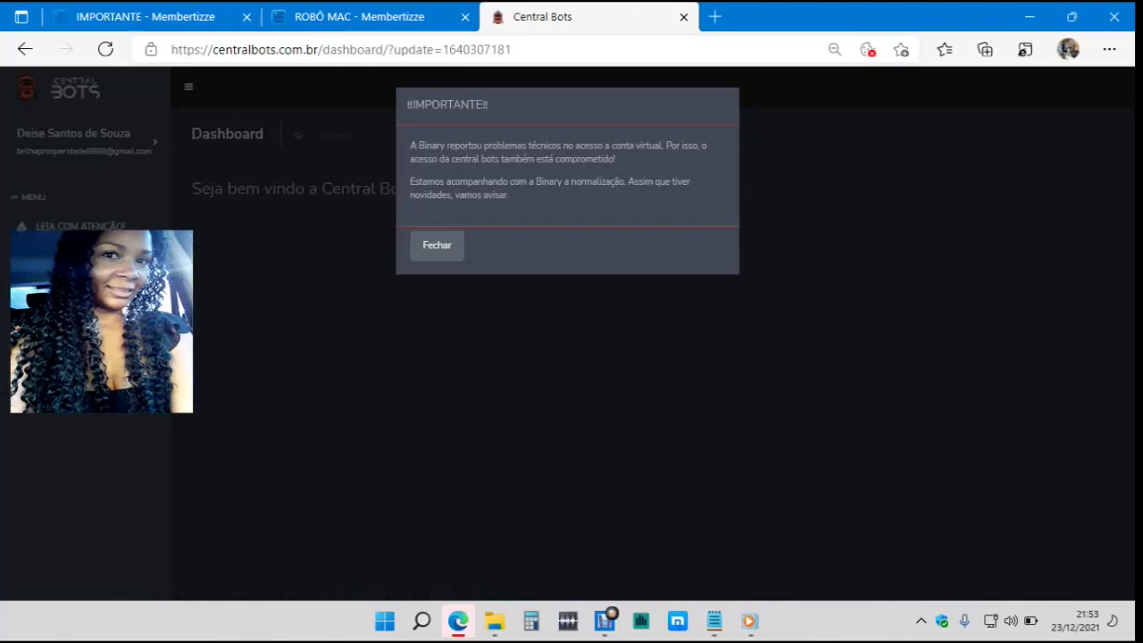
key(Escape)
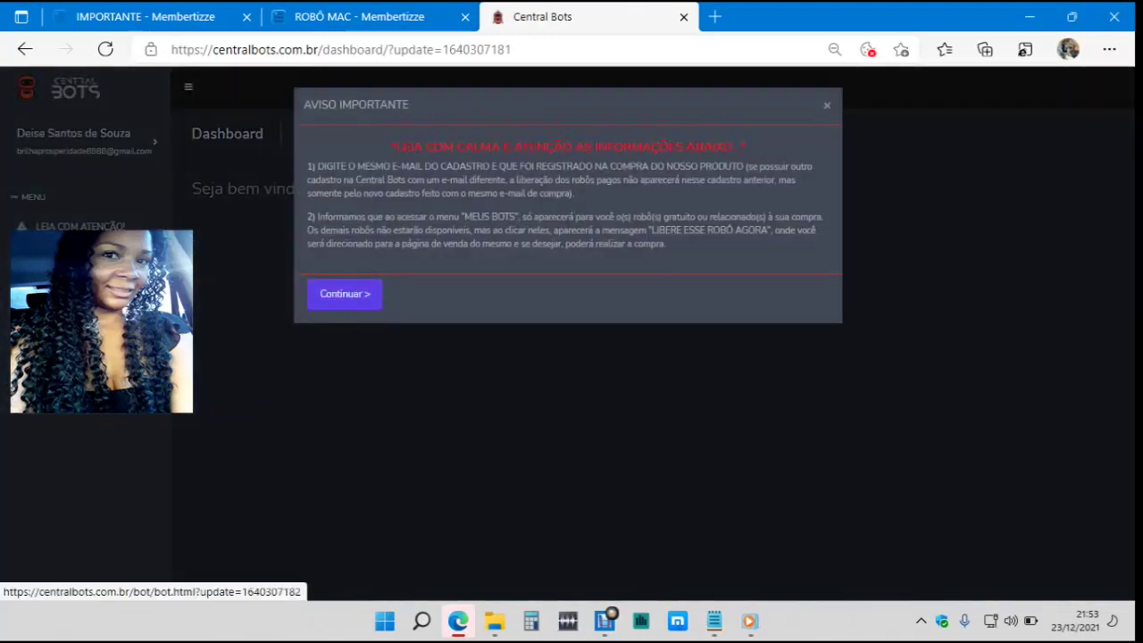
click(344, 294)
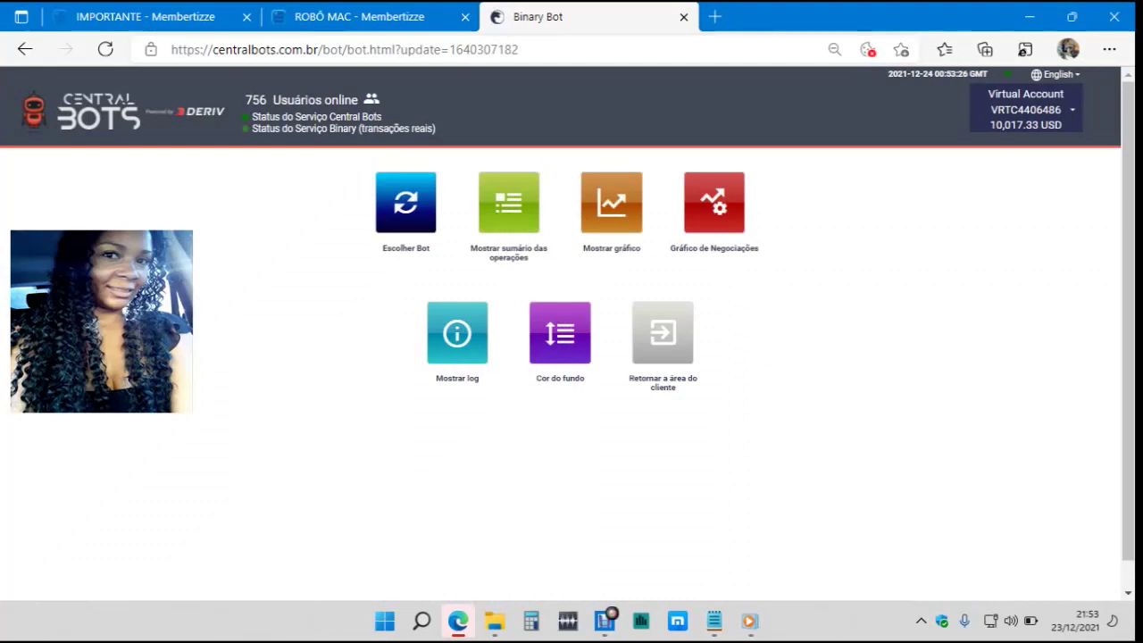
Step: Choose Robô Mac from the list of available bots to open its settings
click(405, 202)
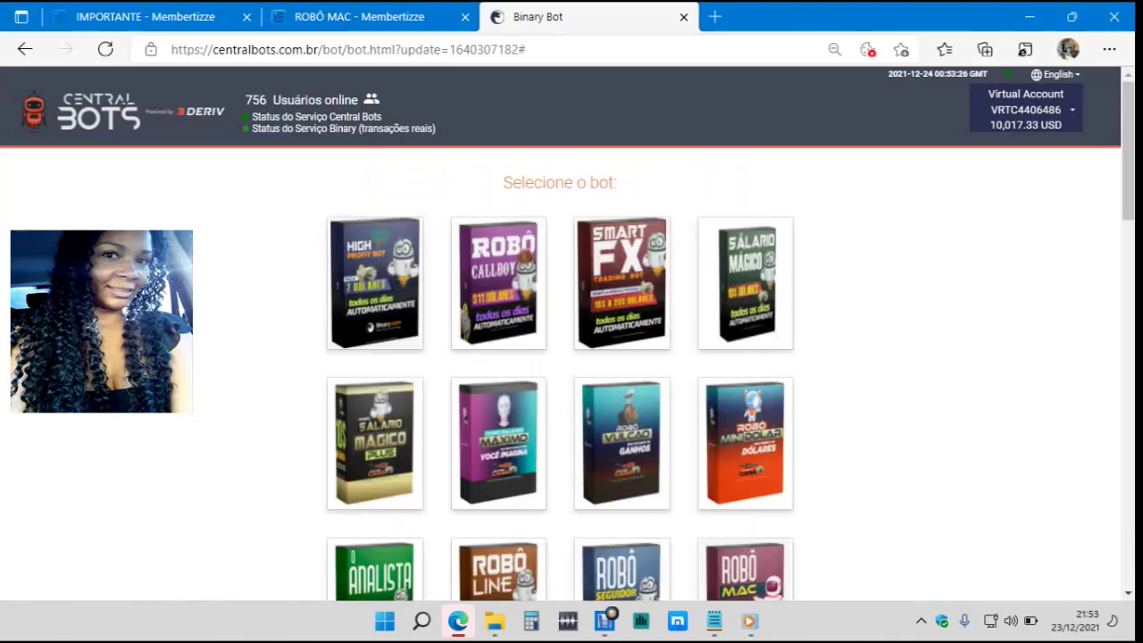
scroll(571, 358, down, 1)
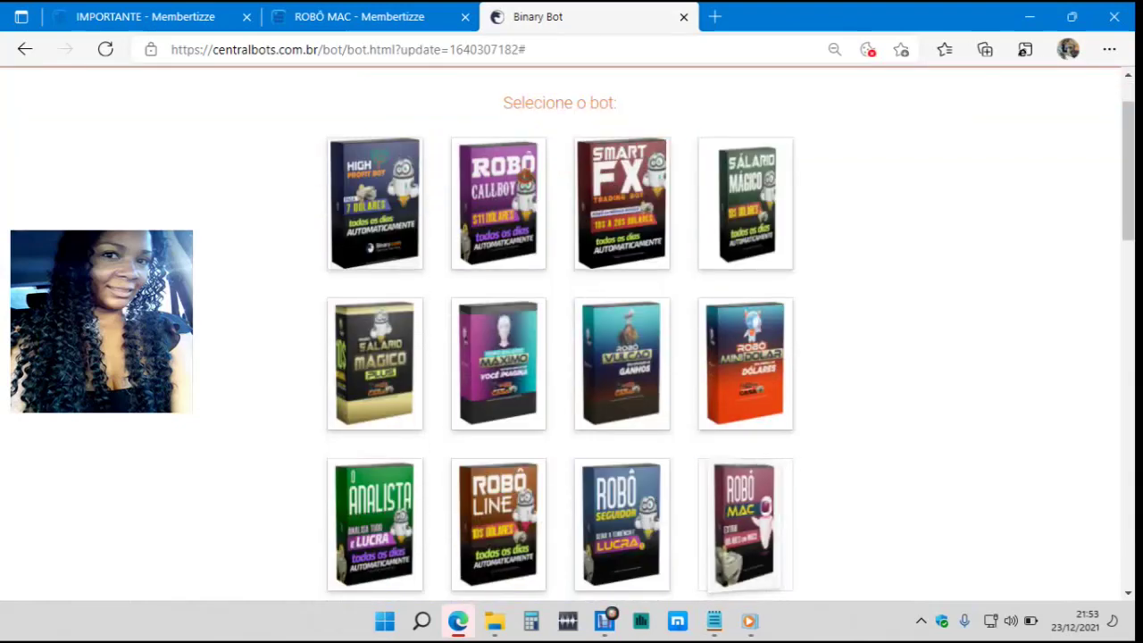
click(746, 524)
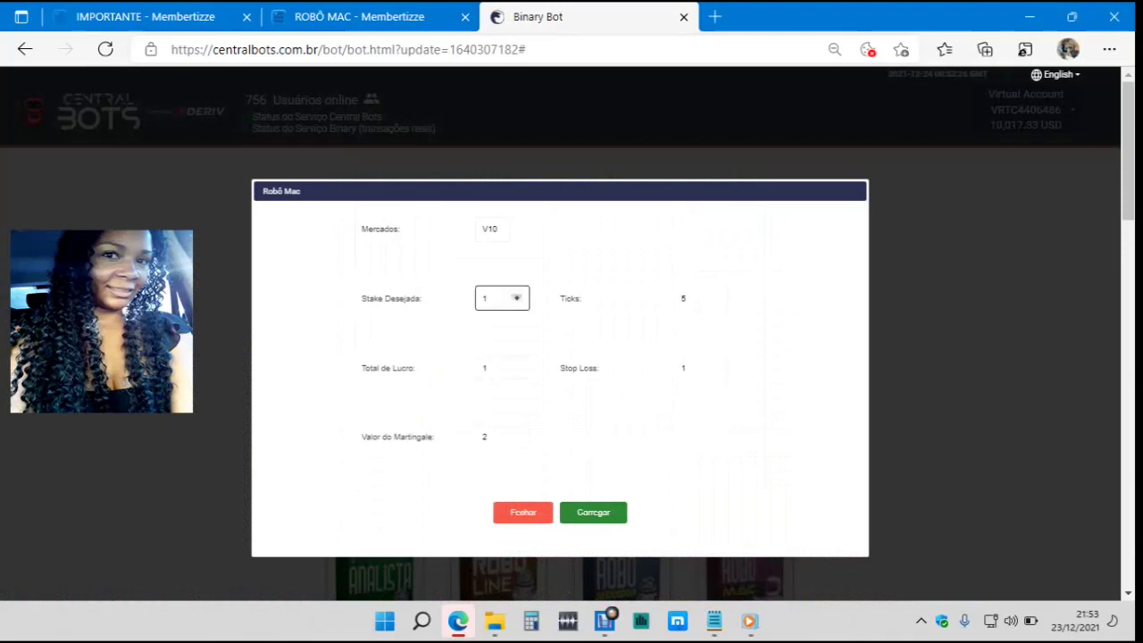
Step: Set Robô Mac's market to V100 and its desired stake to 0,35
click(492, 228)
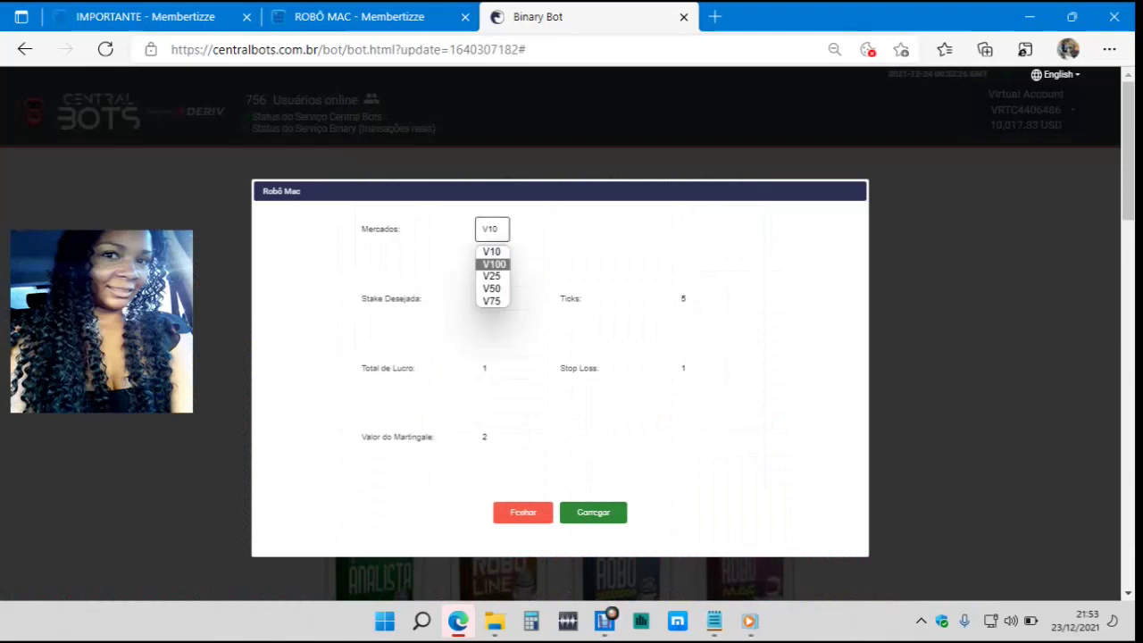
click(493, 301)
click(487, 298)
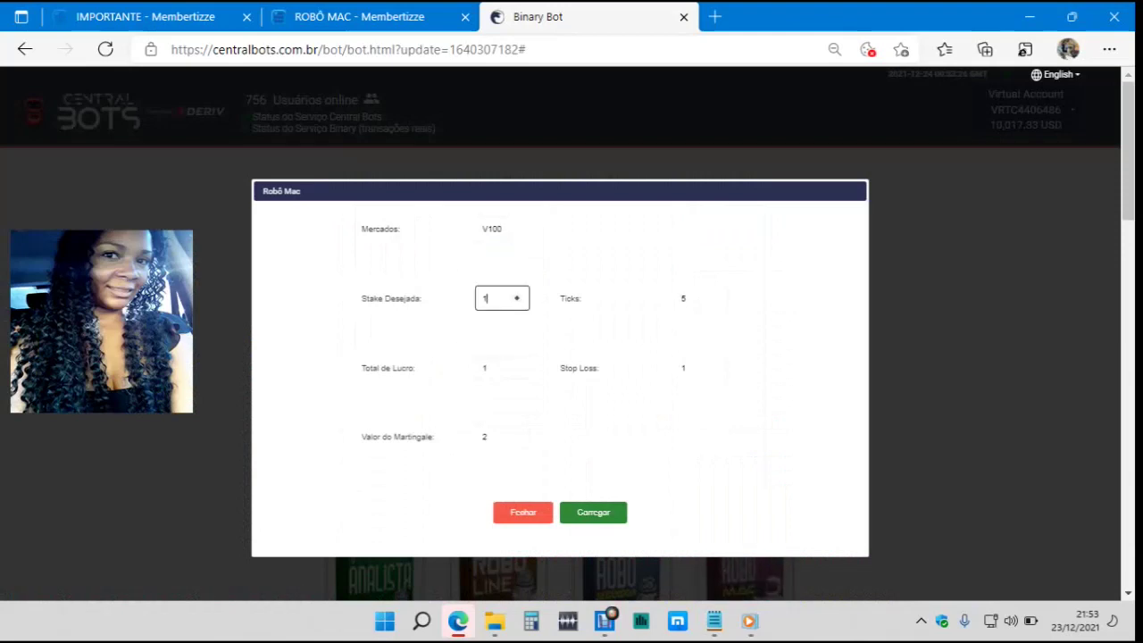
key(BackSpace)
text(0.35)
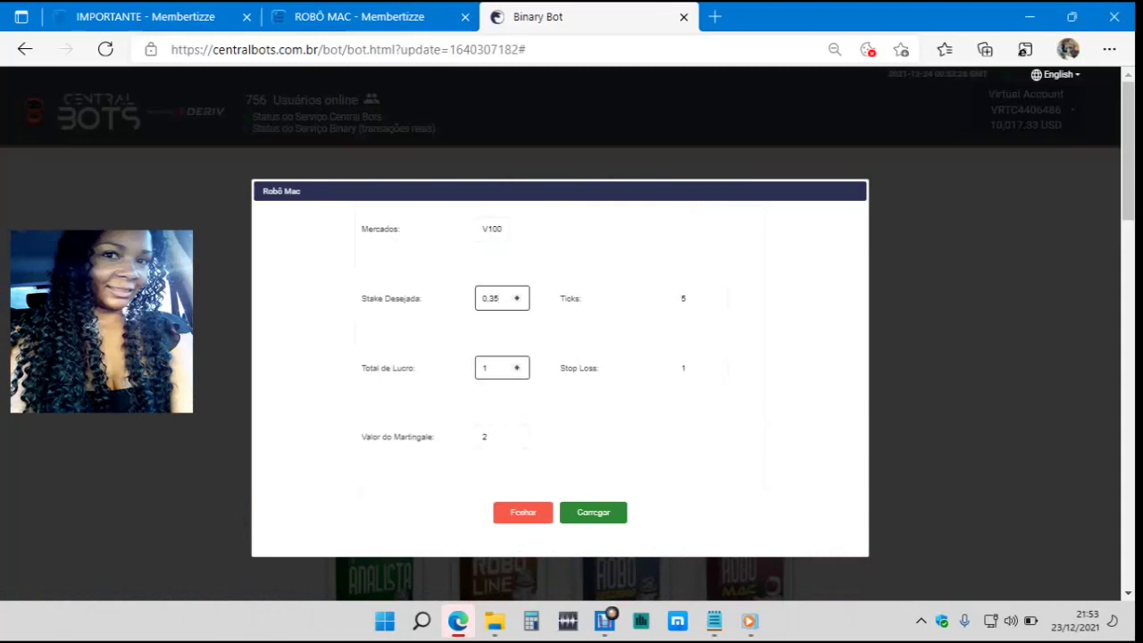
Step: Set Robô Mac's Stop Loss to 10 and its Martingale value to 0,35
click(692, 368)
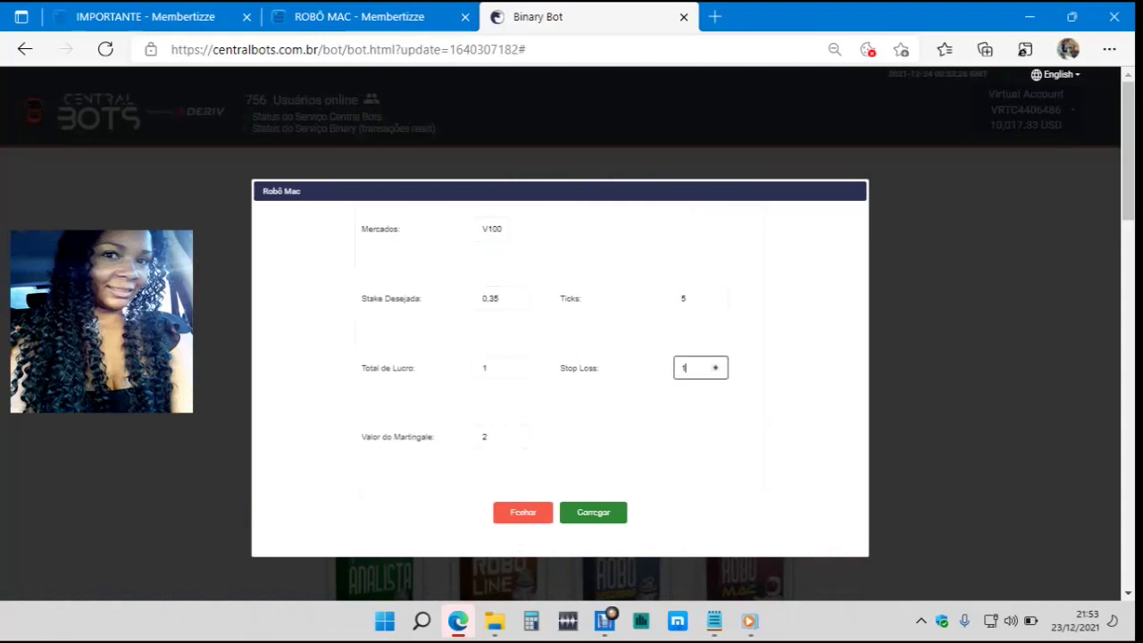
text(0)
click(501, 437)
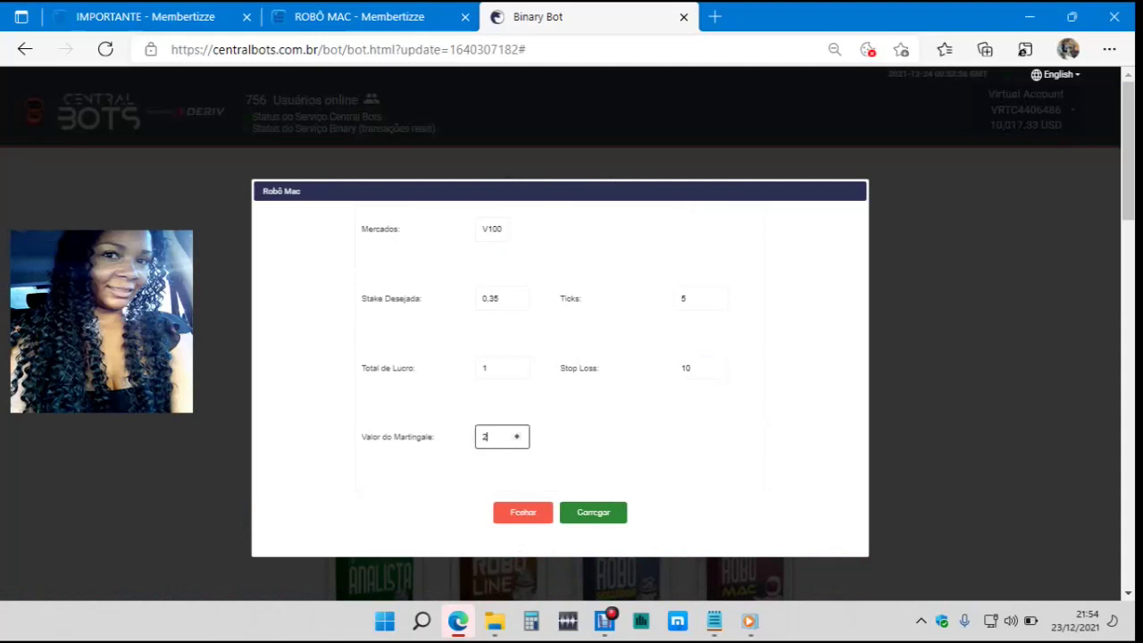
key(BackSpace)
text(0,35)
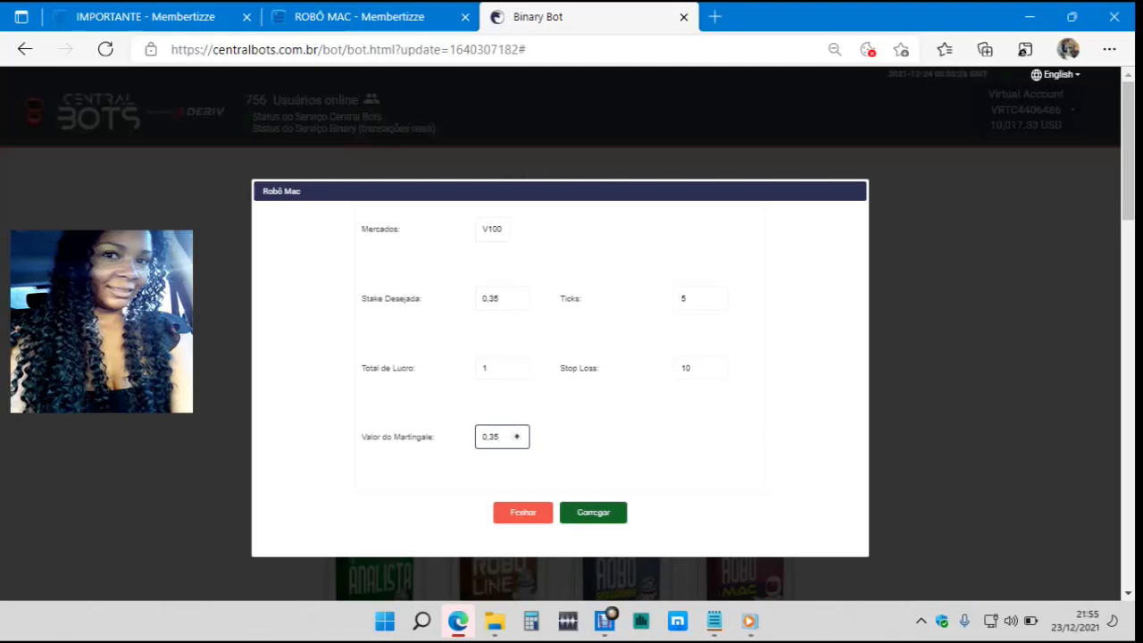
Step: Load Robô Mac with the entered settings and start running it
click(593, 512)
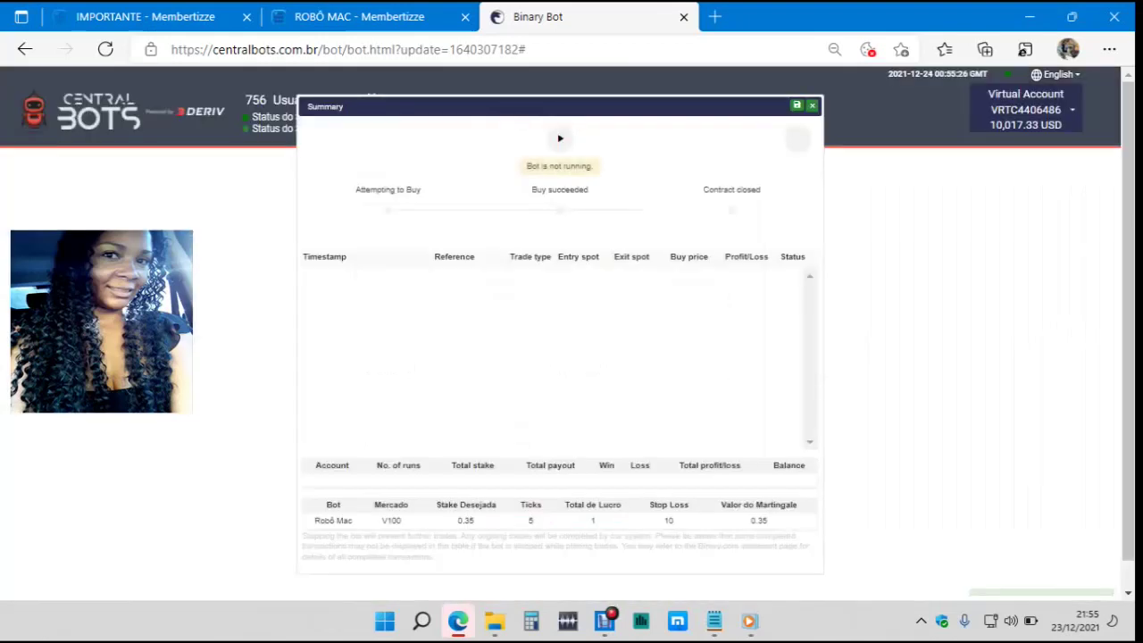
click(560, 138)
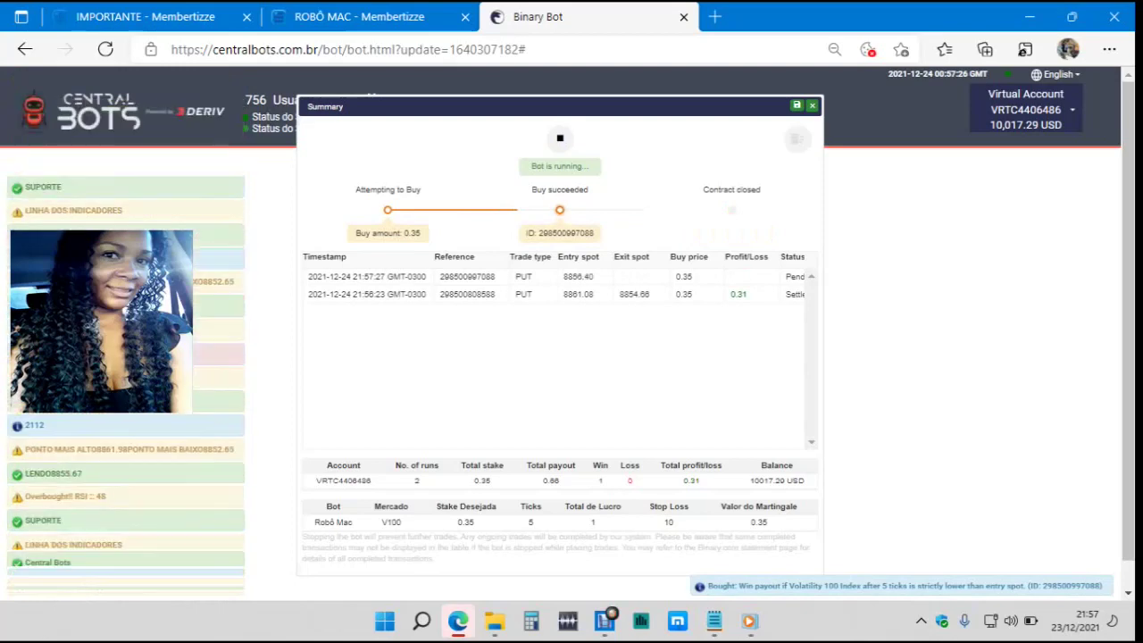
Step: Switch to Windows Media Player and start playing "Ponto de quebra de demanda"
mouse_move(749, 620)
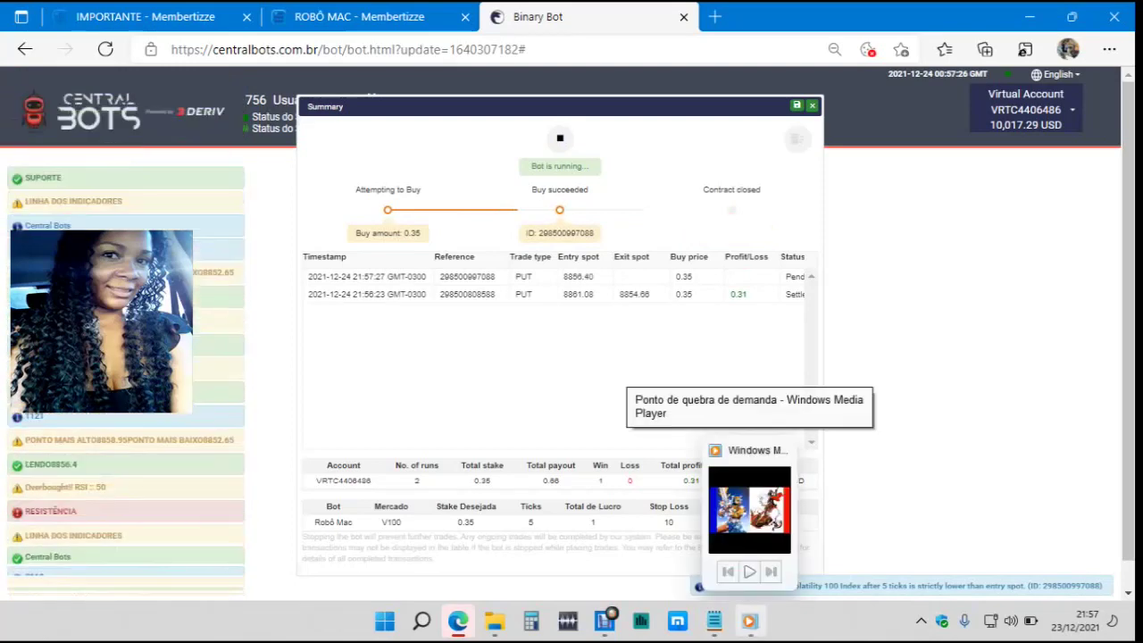
click(749, 509)
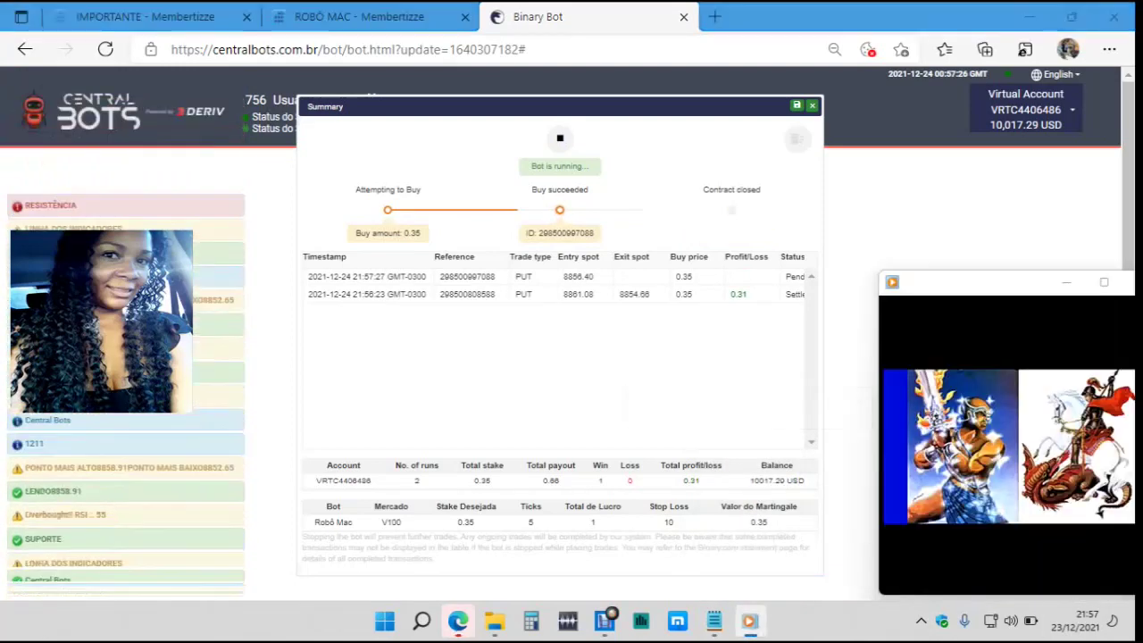
mouse_move(1019, 574)
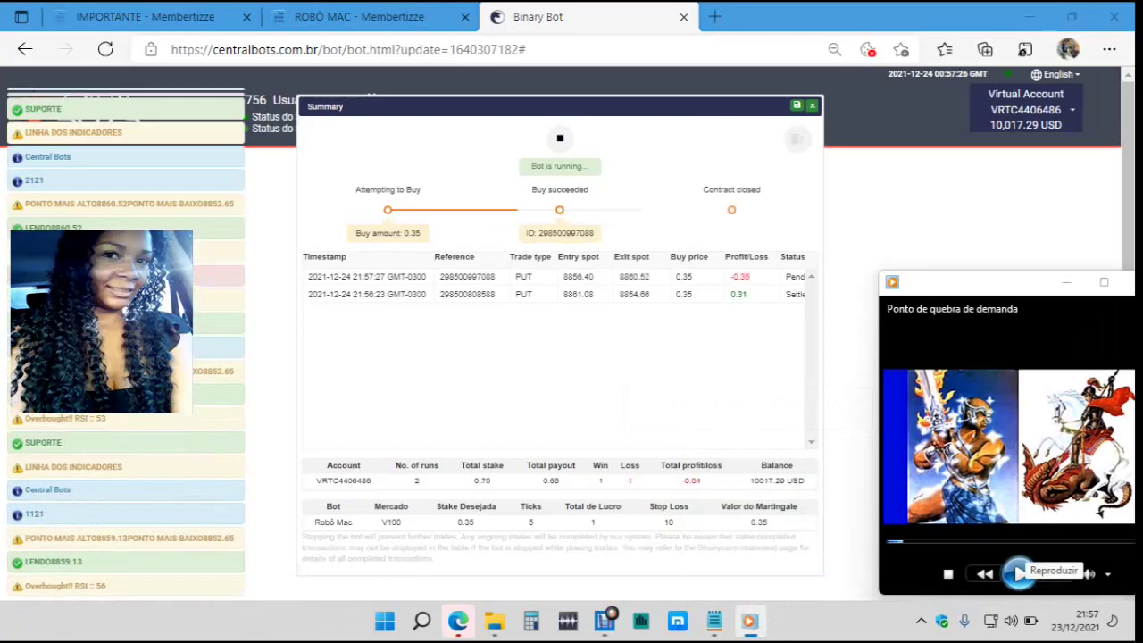
click(1019, 575)
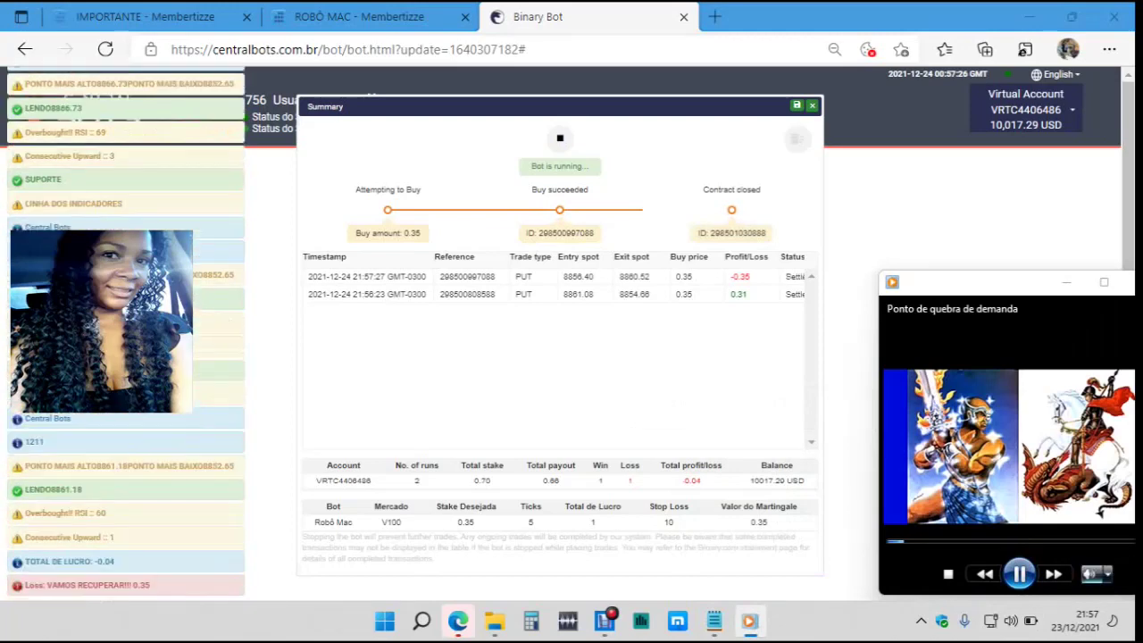
click(1092, 573)
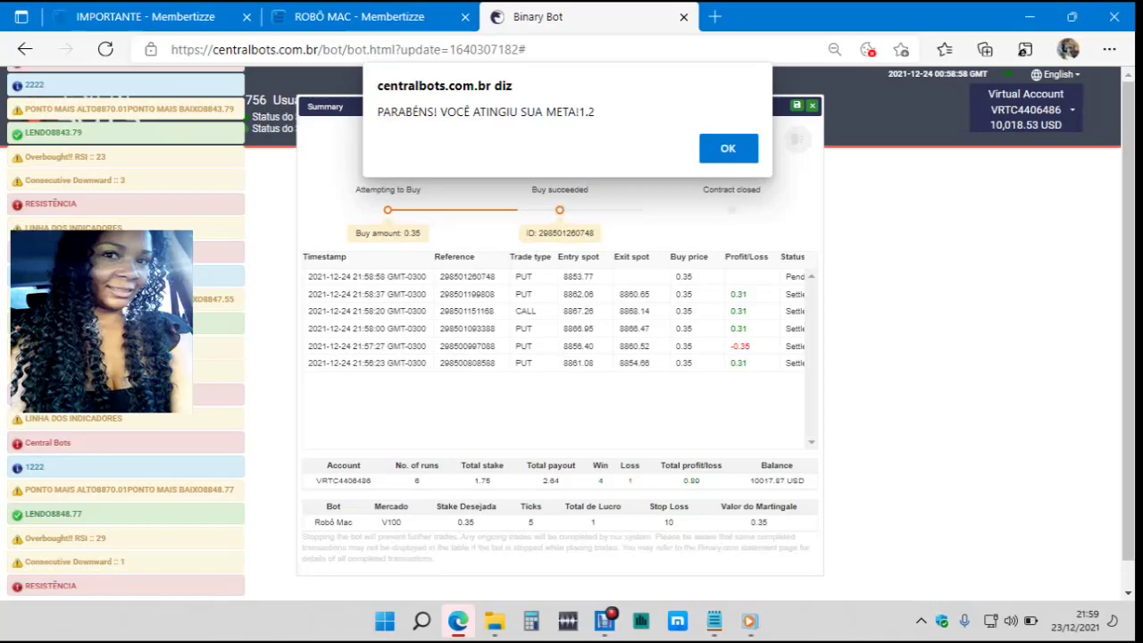
Step: Dismiss the profit goal alert and stop the running bot
key(Return)
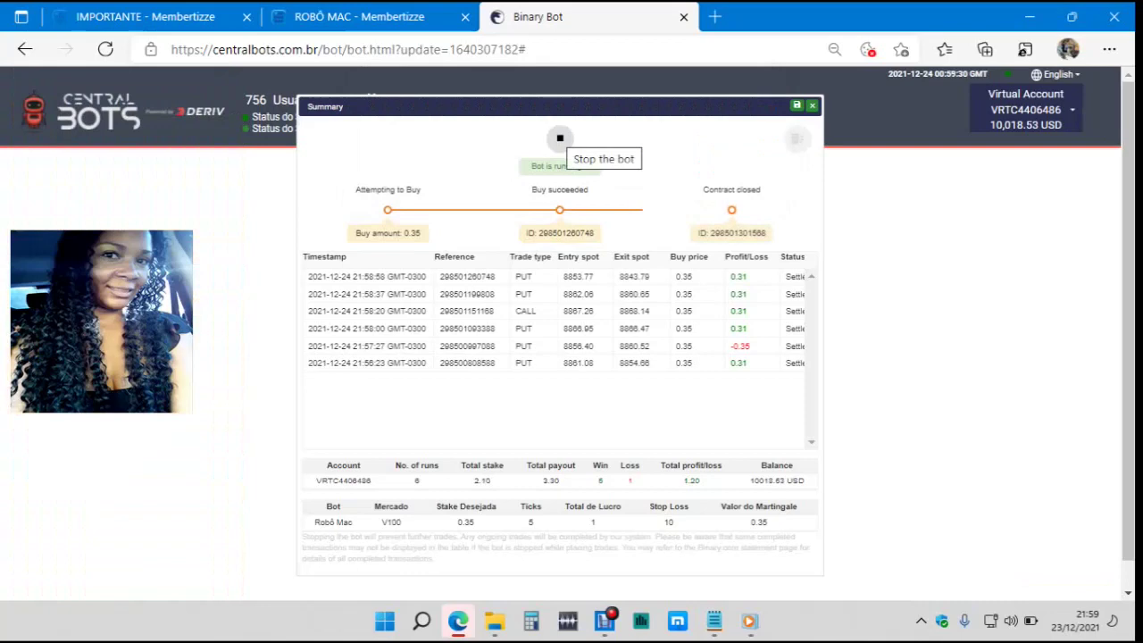
click(560, 139)
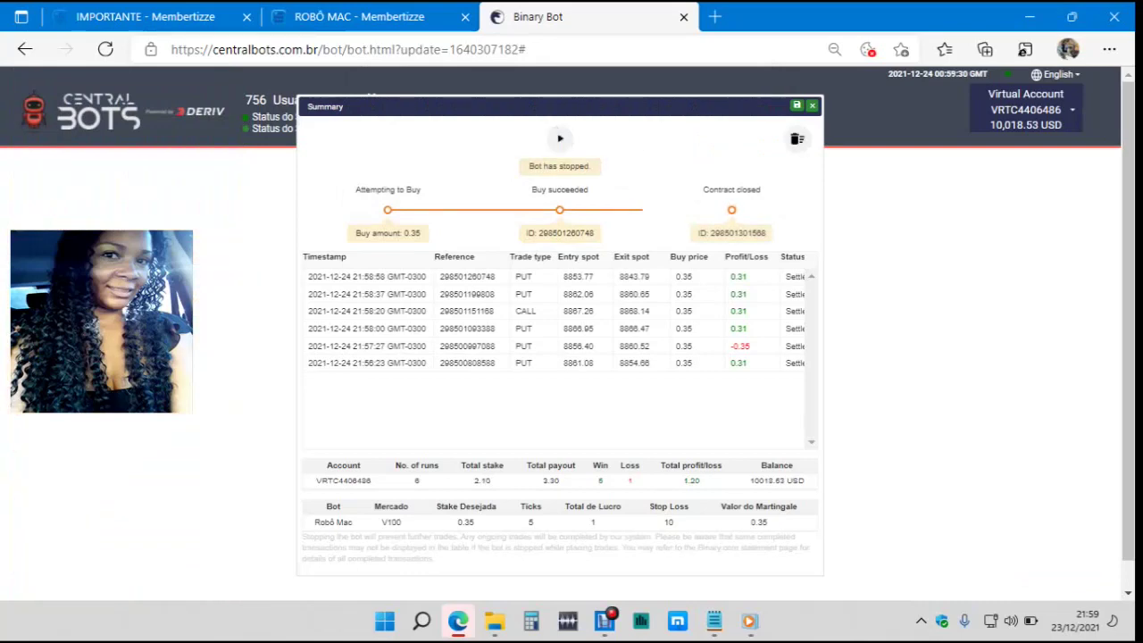
Step: Bring up the Windows Media Player window and minimise it again
click(749, 621)
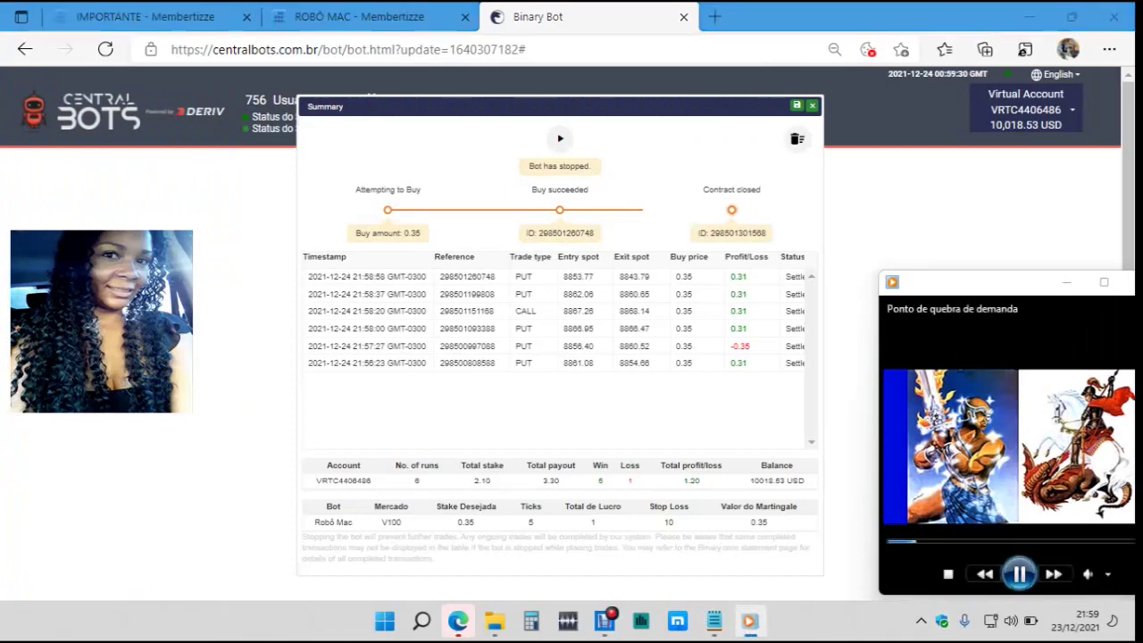
click(749, 621)
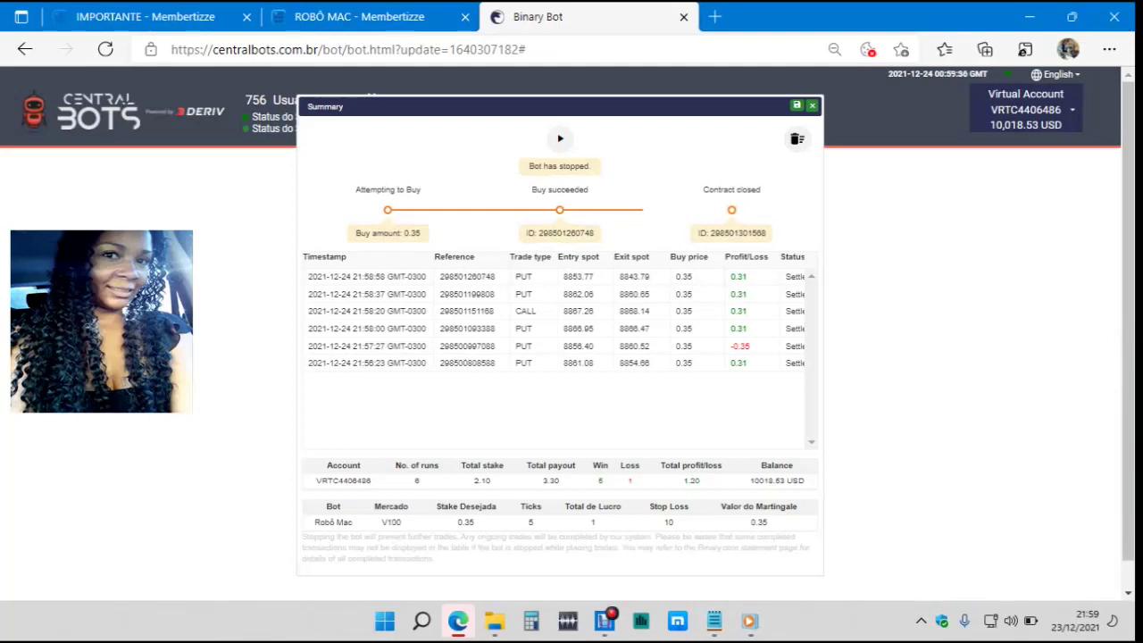
Step: Clear all transactions and counters from the bot's summary and close the summary window
click(796, 139)
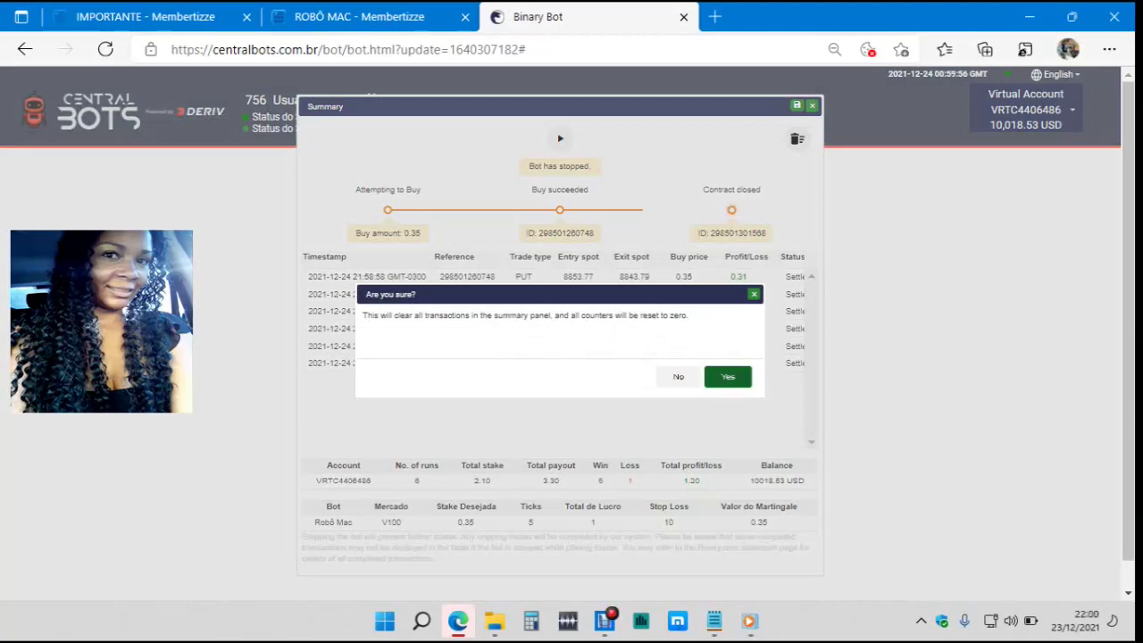
click(728, 376)
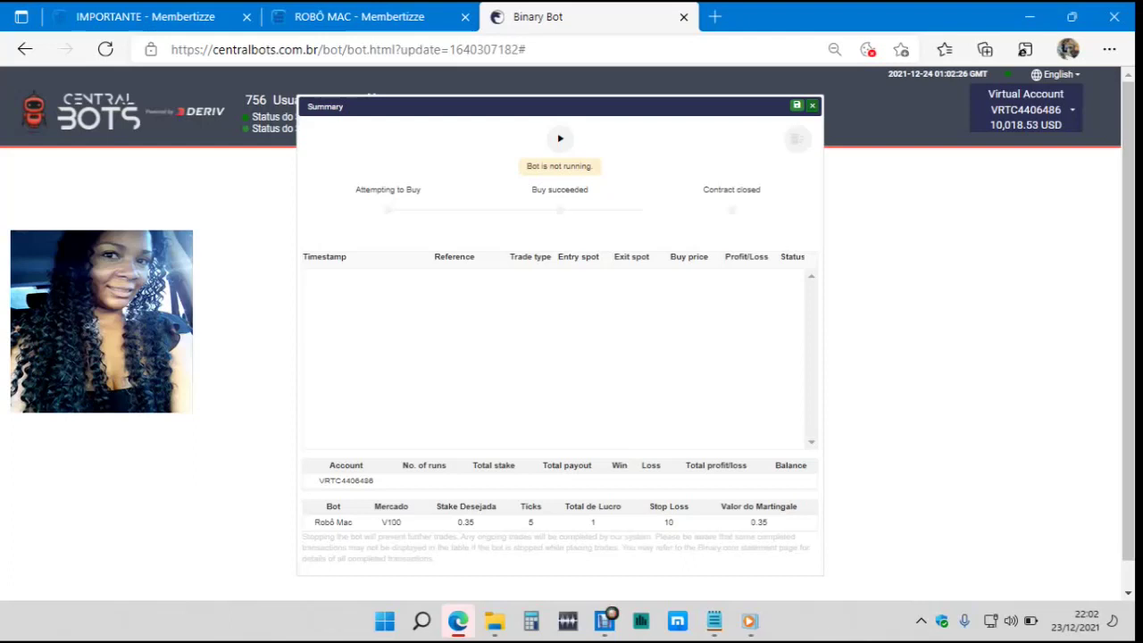
click(811, 105)
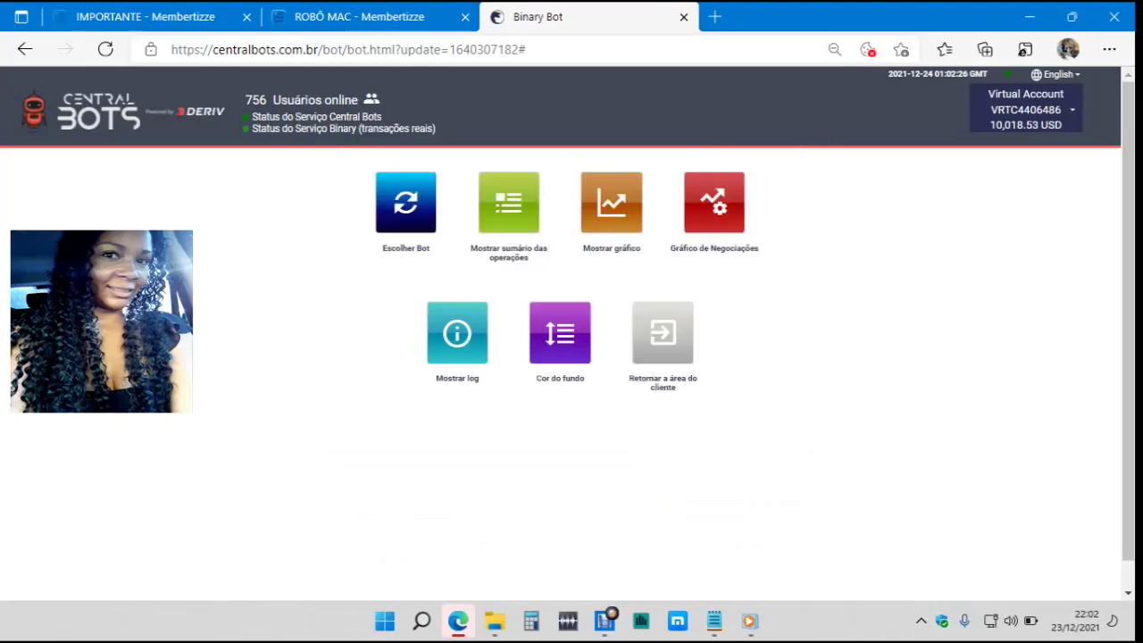